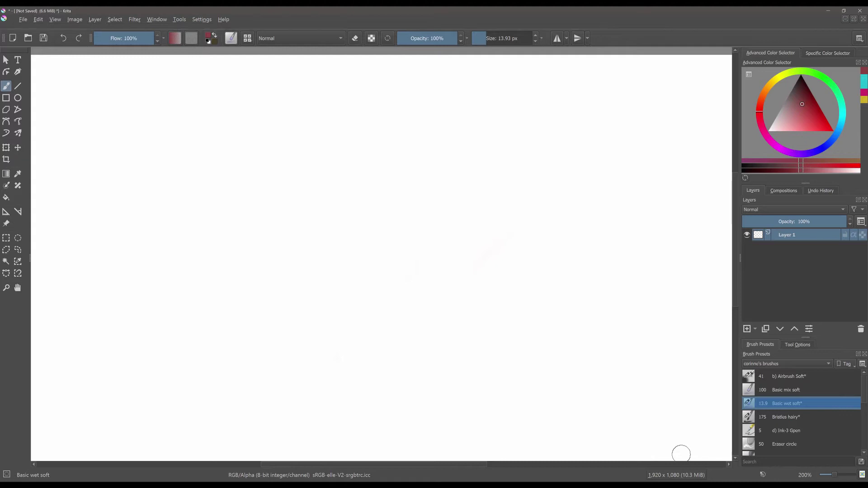
Select the b) Airbrush Soft brush preset, giving a 41 px brush.
{"action": "left_click", "coordinate": [793, 375]}
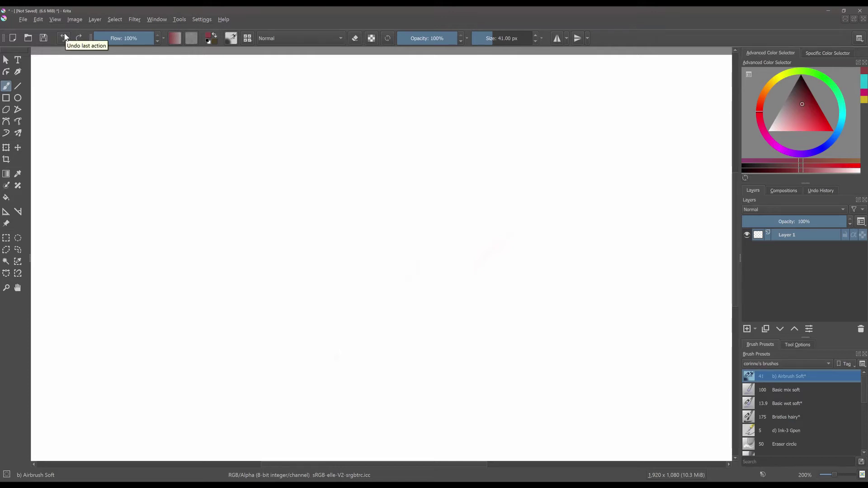
{"action": "left_click", "coordinate": [64, 38]}
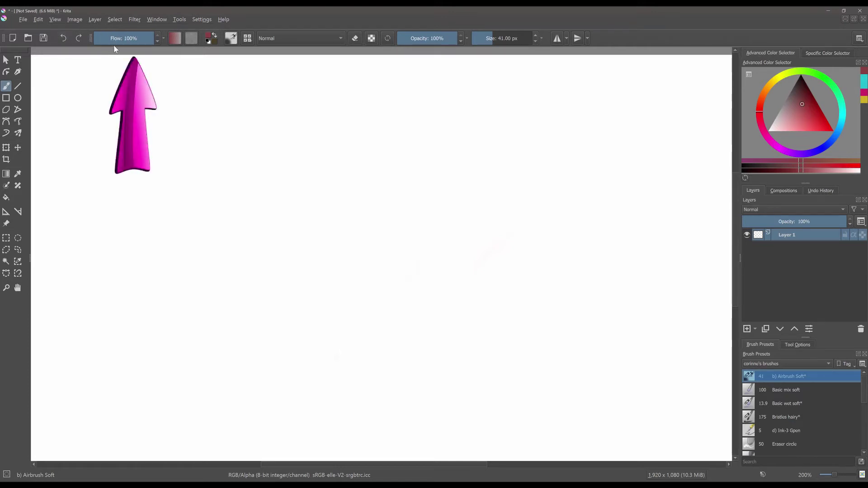
{"action": "key", "text": "ctrl+shift+z"}
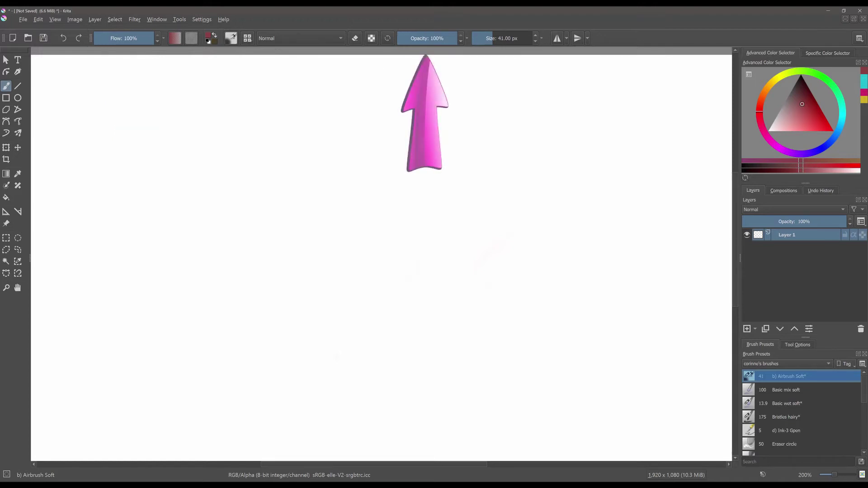
{"action": "key", "text": "ctrl+shift+z"}
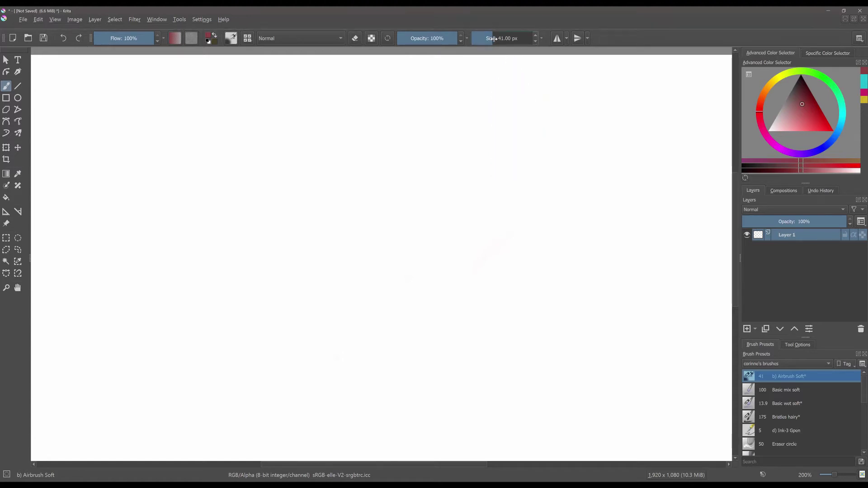
Set the Airbrush Soft size to 50 px, then nudge it to 55 px with the bracket keys.
{"action": "left_click_drag", "start_coordinate": [494, 39], "coordinate": [516, 39]}
{"action": "left_click", "coordinate": [516, 38]}
{"action": "type", "text": "50"}
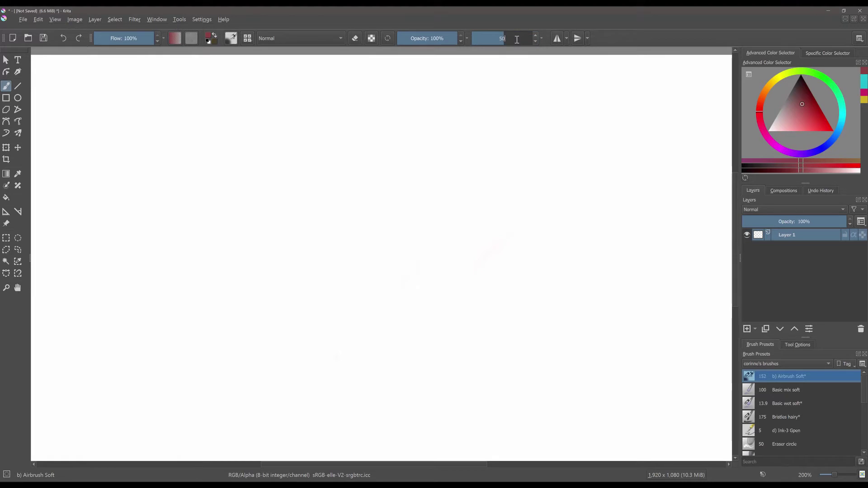
{"action": "key", "text": "Return"}
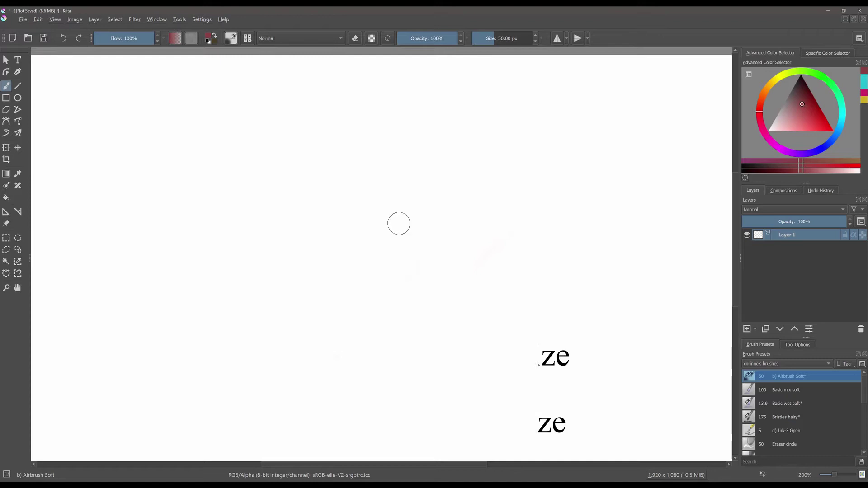
{"action": "key", "text": "bracketright"}
{"action": "key", "text": "bracketright"}
{"action": "key", "text": "bracketright"}
{"action": "key", "text": "bracketright"}
{"action": "key", "text": "bracketright"}
{"action": "key", "text": "bracketright"}
{"action": "key", "text": "bracketright"}
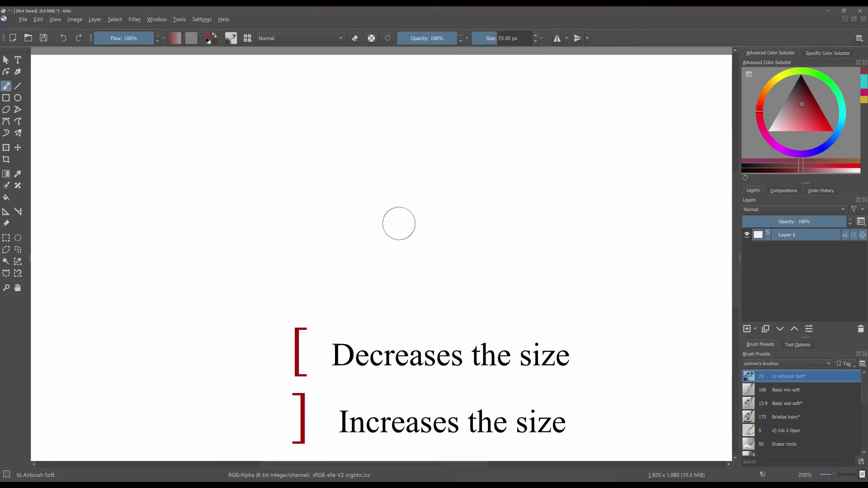
{"action": "key", "text": "bracketleft"}
{"action": "key", "text": "bracketleft"}
{"action": "key", "text": "bracketleft"}
{"action": "key", "text": "bracketleft"}
{"action": "key", "text": "bracketleft"}
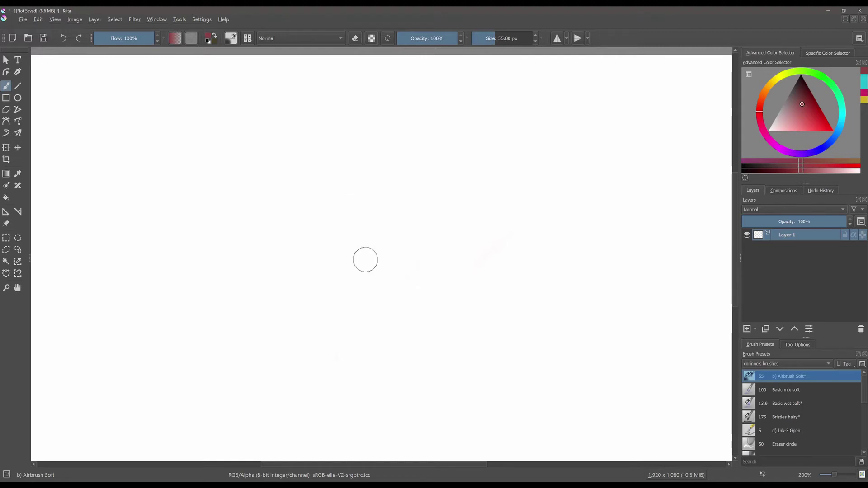
Paint two maroon diagonal strokes at full opacity, then two more at 50% opacity.
{"action": "left_click_drag", "start_coordinate": [403, 273], "coordinate": [491, 166]}
{"action": "left_click_drag", "start_coordinate": [402, 285], "coordinate": [480, 204]}
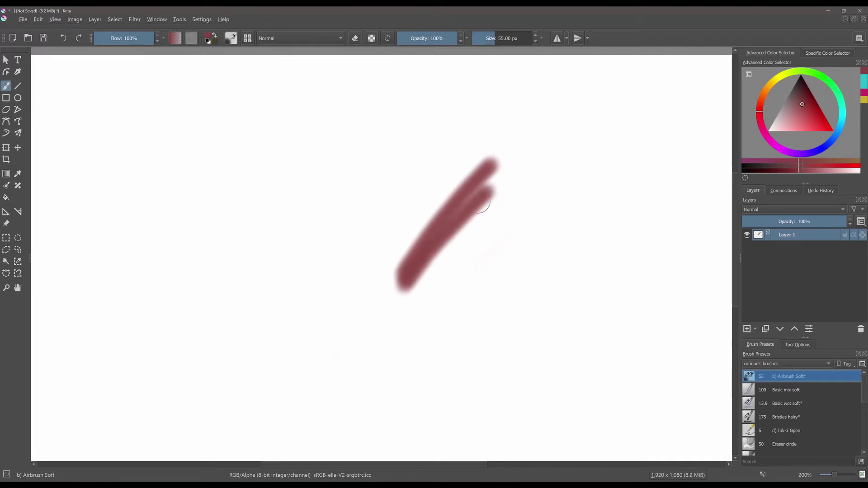
{"action": "left_click", "coordinate": [429, 38]}
{"action": "left_click_drag", "start_coordinate": [429, 37], "coordinate": [429, 37]}
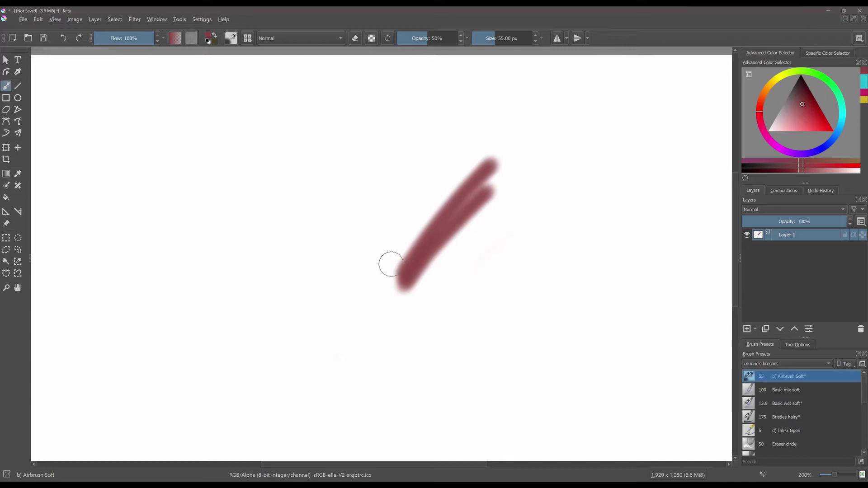
{"action": "left_click_drag", "start_coordinate": [389, 264], "coordinate": [470, 158]}
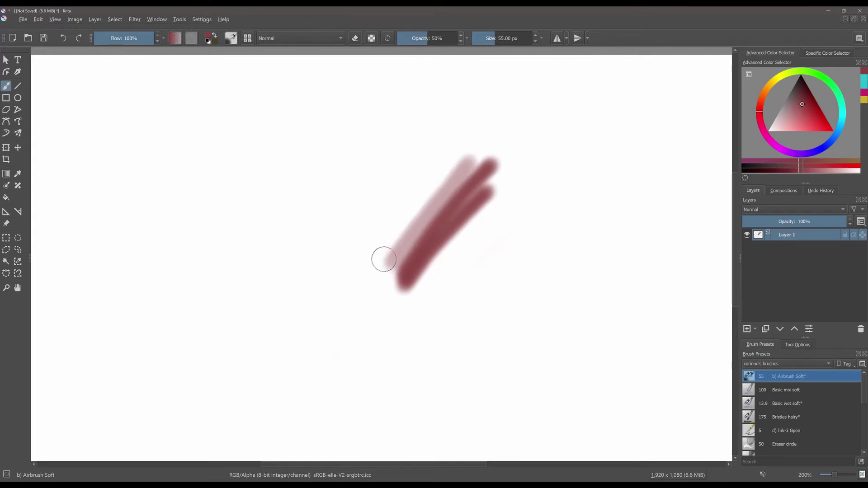
{"action": "left_click_drag", "start_coordinate": [382, 258], "coordinate": [459, 159]}
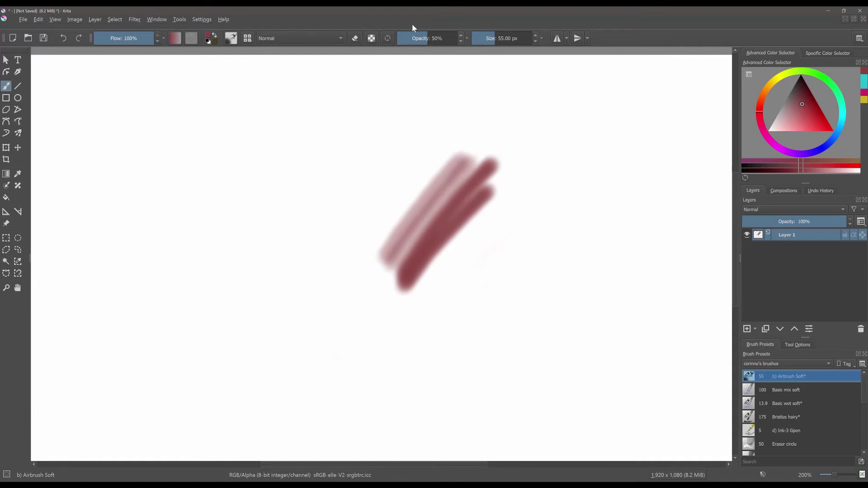
Lower opacity to 10% and paint faint strokes on the left.
{"action": "scroll", "coordinate": [428, 38], "scroll_direction": "down", "scroll_amount": 8}
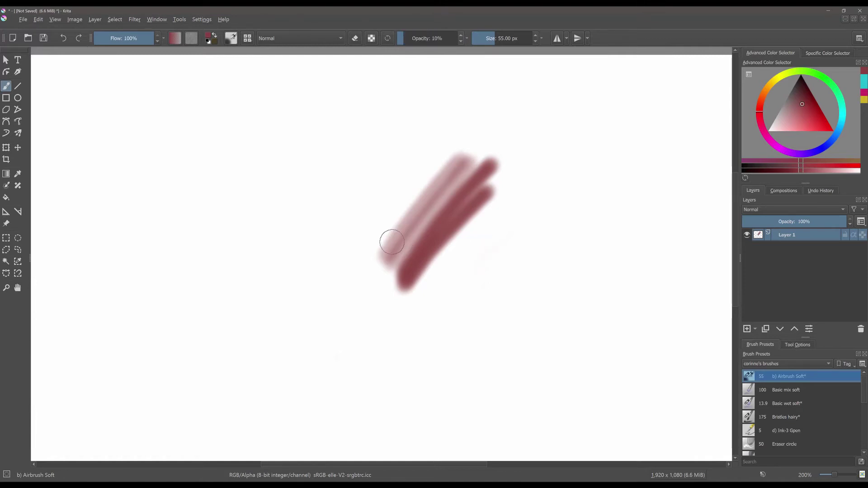
{"action": "left_click_drag", "start_coordinate": [385, 228], "coordinate": [437, 148]}
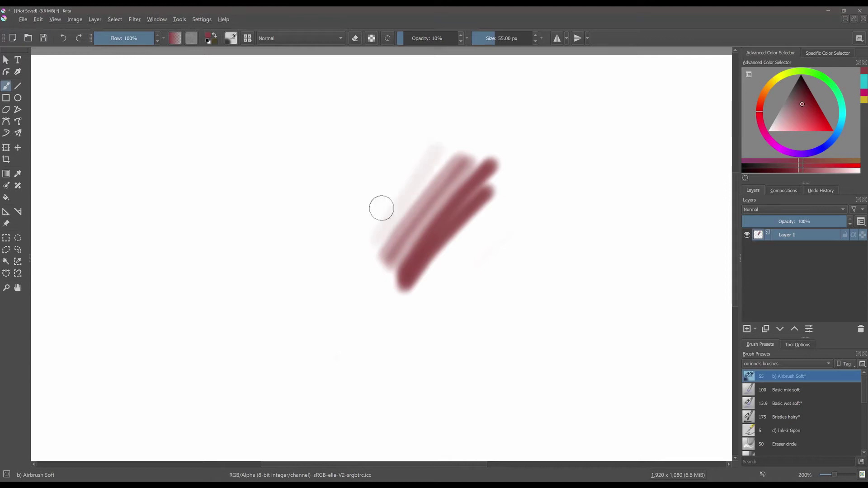
{"action": "left_click_drag", "start_coordinate": [359, 233], "coordinate": [420, 156]}
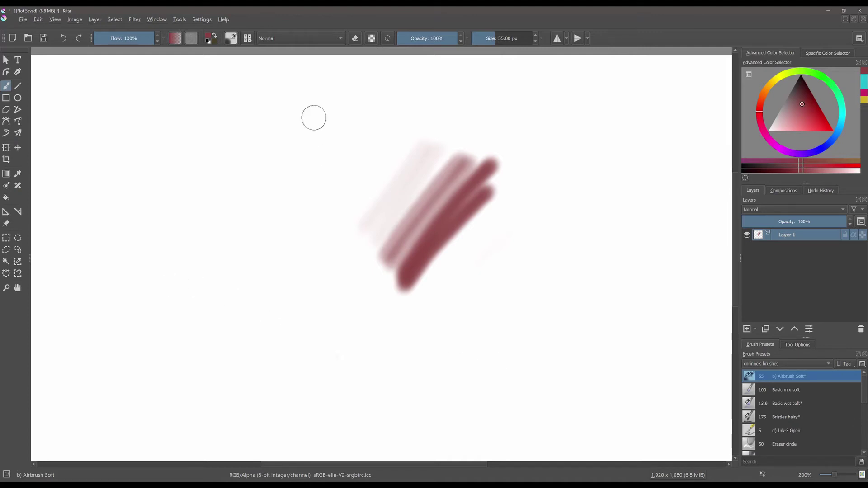
Paint a full-flow dark-red stroke, set flow to 10%, and paint a faint stroke beside it.
{"action": "left_click_drag", "start_coordinate": [260, 229], "coordinate": [322, 128]}
{"action": "mouse_move", "coordinate": [255, 247]}
{"action": "left_mouse_down"}
{"action": "mouse_move", "coordinate": [330, 138]}
{"action": "mouse_move", "coordinate": [269, 244]}
{"action": "left_mouse_up"}
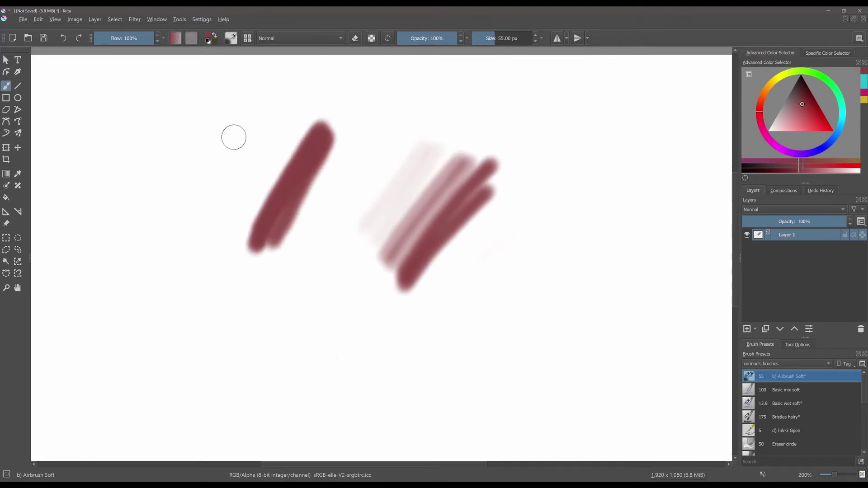
{"action": "left_click", "coordinate": [124, 38]}
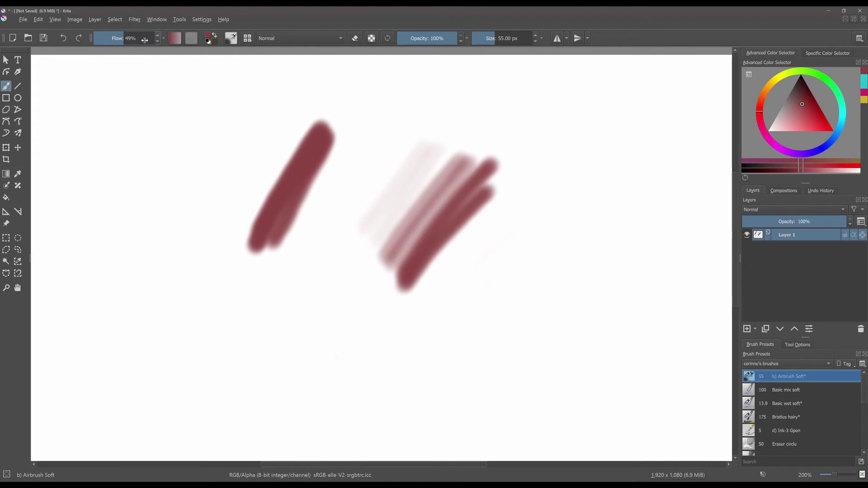
{"action": "right_click", "coordinate": [144, 40]}
{"action": "type", "text": "10"}
{"action": "key", "text": "Return"}
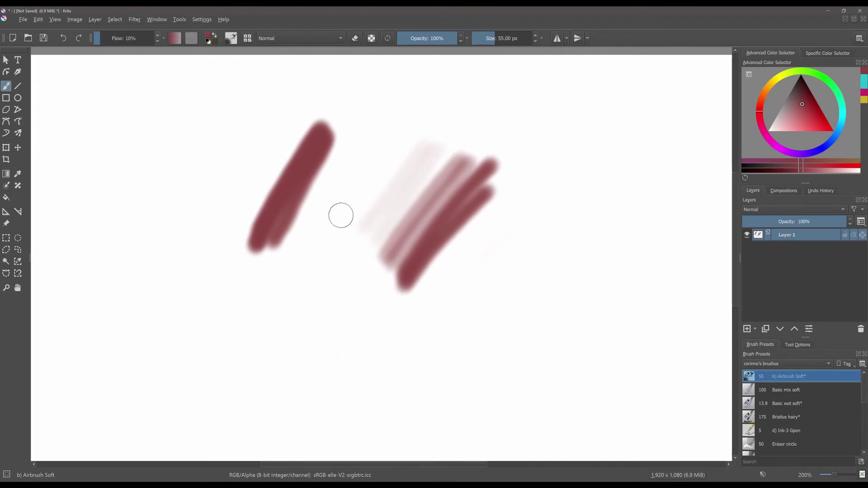
{"action": "mouse_move", "coordinate": [240, 217]}
{"action": "left_mouse_down"}
{"action": "mouse_move", "coordinate": [284, 118]}
{"action": "mouse_move", "coordinate": [225, 232]}
{"action": "mouse_move", "coordinate": [288, 109]}
{"action": "mouse_move", "coordinate": [232, 220]}
{"action": "mouse_move", "coordinate": [278, 138]}
{"action": "left_mouse_up"}
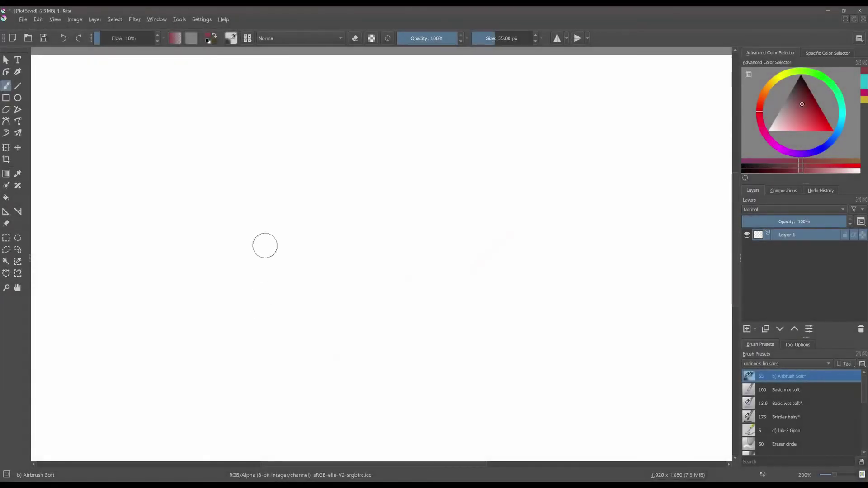
Paint a 10%-flow stroke, then a parallel stroke at 100% flow and 10% opacity.
{"action": "mouse_move", "coordinate": [265, 245]}
{"action": "left_mouse_down"}
{"action": "mouse_move", "coordinate": [355, 131]}
{"action": "mouse_move", "coordinate": [260, 246]}
{"action": "left_mouse_up"}
{"action": "key", "text": "i"}
{"action": "key", "text": "i"}
{"action": "key", "text": "i"}
{"action": "key", "text": "i"}
{"action": "key", "text": "i"}
{"action": "key", "text": "i"}
{"action": "key", "text": "i"}
{"action": "key", "text": "i"}
{"action": "key", "text": "i"}
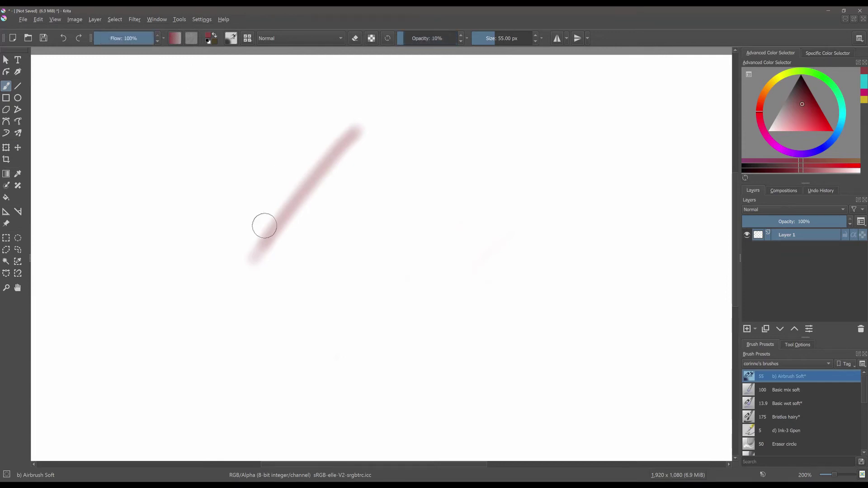
{"action": "mouse_move", "coordinate": [307, 271]}
{"action": "left_mouse_down"}
{"action": "mouse_move", "coordinate": [316, 242]}
{"action": "mouse_move", "coordinate": [416, 130]}
{"action": "left_mouse_up"}
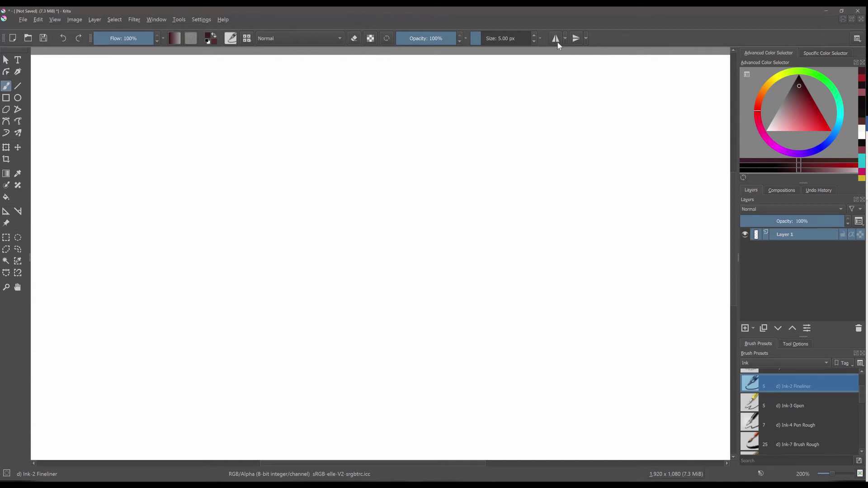
Toggle the horizontal and vertical mirror tools, ending with only horizontal mirroring enabled.
{"action": "left_click", "coordinate": [556, 39]}
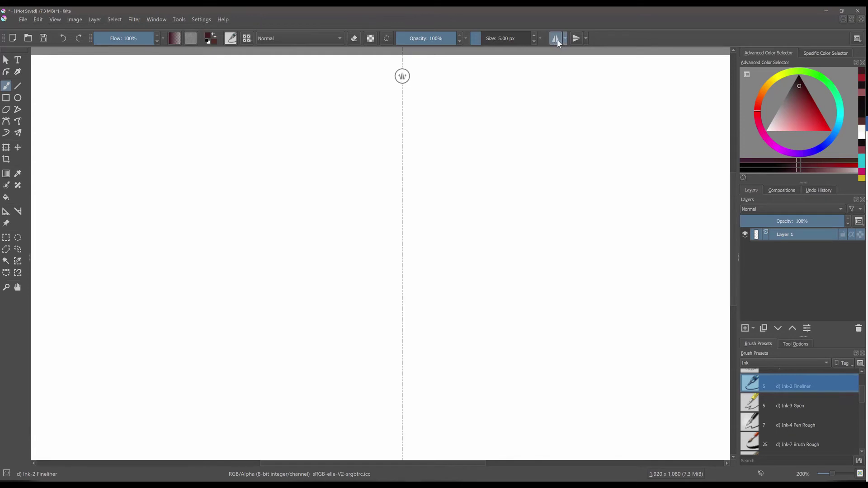
{"action": "left_click", "coordinate": [557, 41]}
{"action": "left_click", "coordinate": [574, 40]}
{"action": "left_click", "coordinate": [575, 39]}
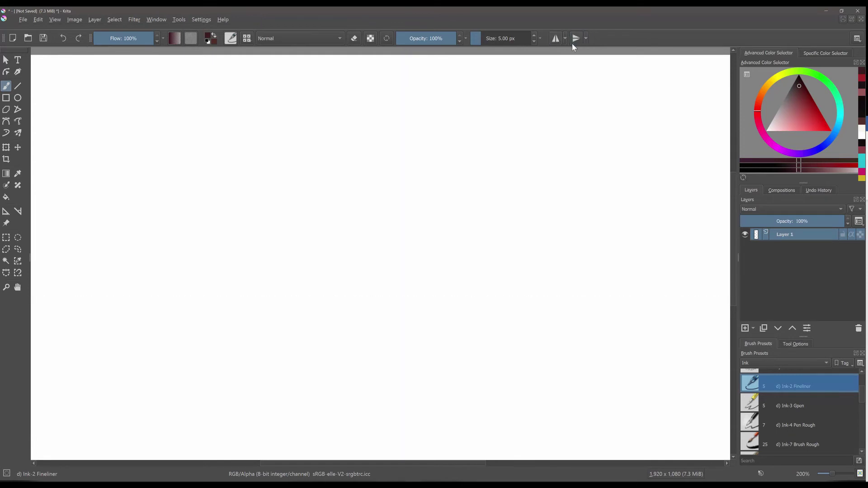
{"action": "left_click", "coordinate": [556, 39]}
{"action": "left_click", "coordinate": [576, 39]}
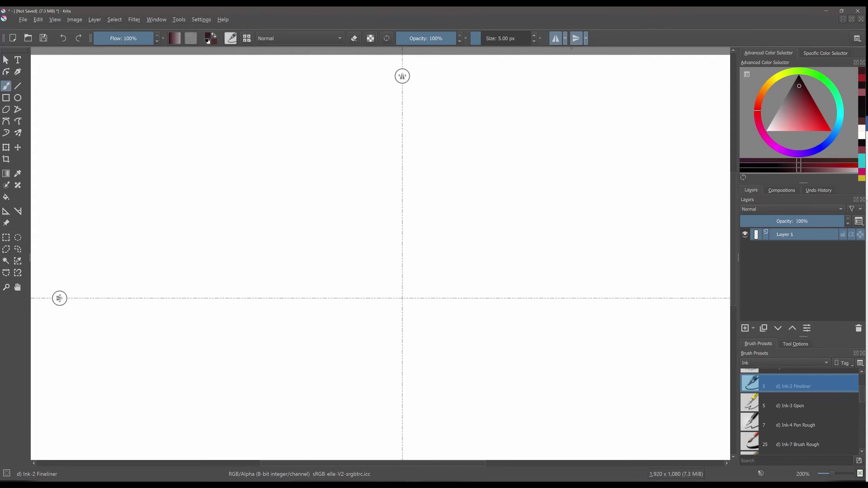
{"action": "left_click", "coordinate": [574, 40]}
{"action": "left_click", "coordinate": [556, 38]}
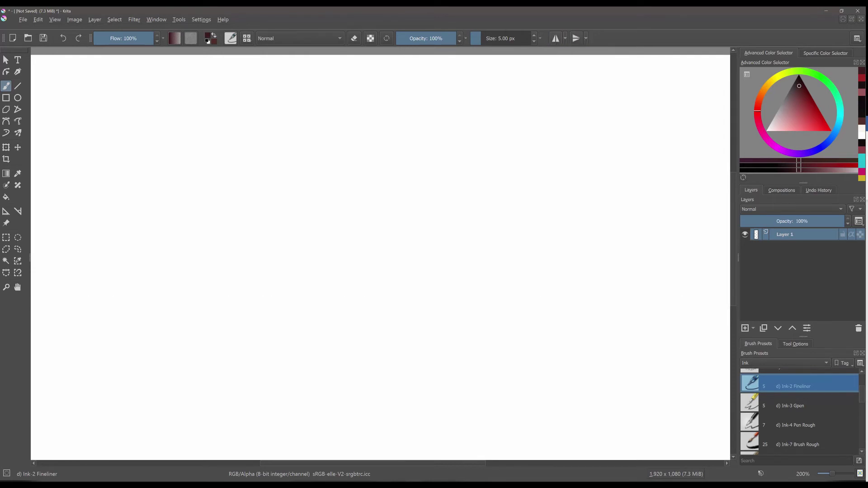
{"action": "left_click", "coordinate": [556, 44]}
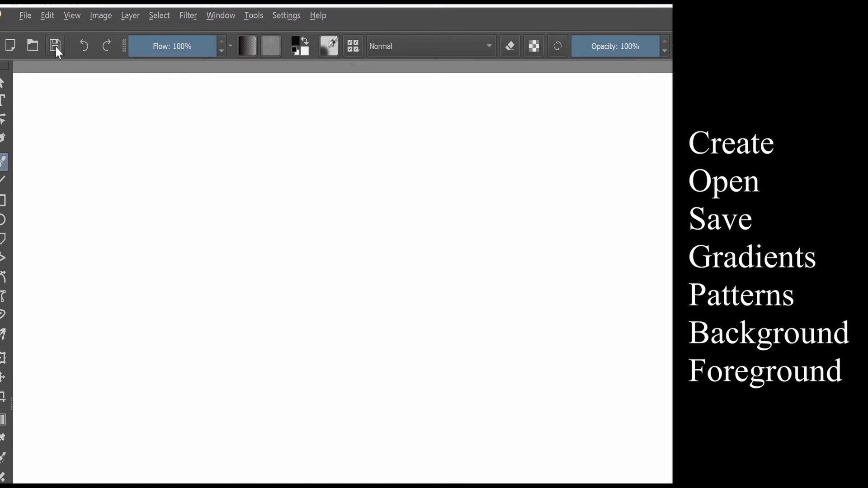
Browse the gradient and pattern popups, then swap the foreground and background colours.
{"action": "left_click", "coordinate": [248, 48]}
{"action": "left_click", "coordinate": [270, 47]}
{"action": "left_click", "coordinate": [270, 47]}
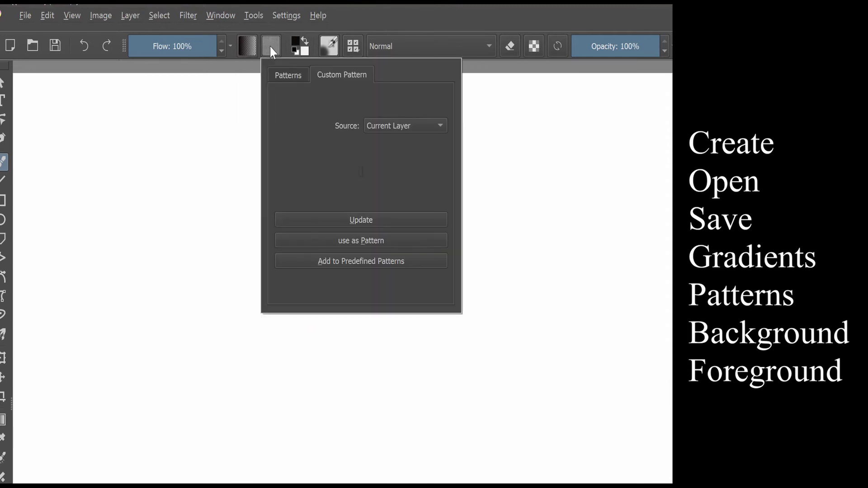
{"action": "left_click", "coordinate": [284, 76]}
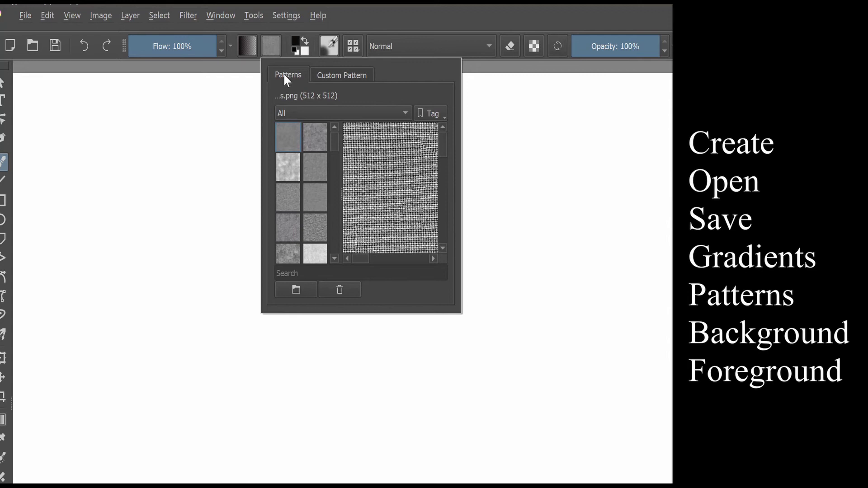
{"action": "left_click", "coordinate": [297, 48]}
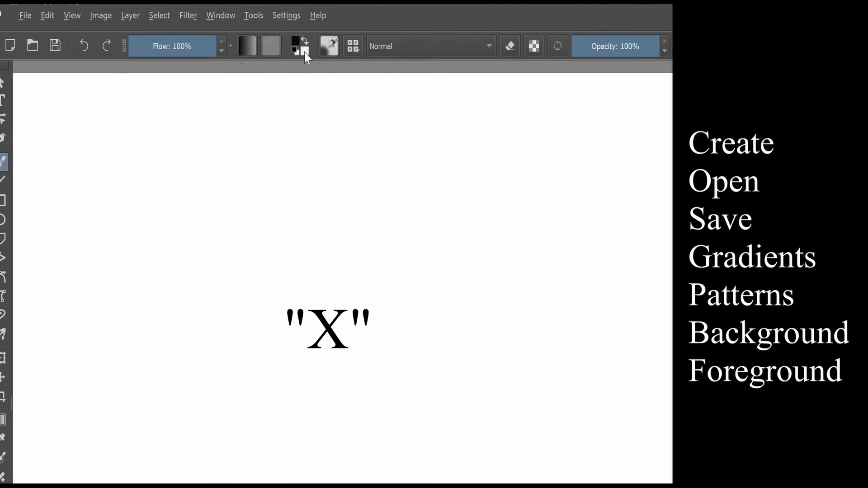
{"action": "key", "text": "x"}
{"action": "key", "text": "x"}
{"action": "key", "text": "x"}
{"action": "key", "text": "x"}
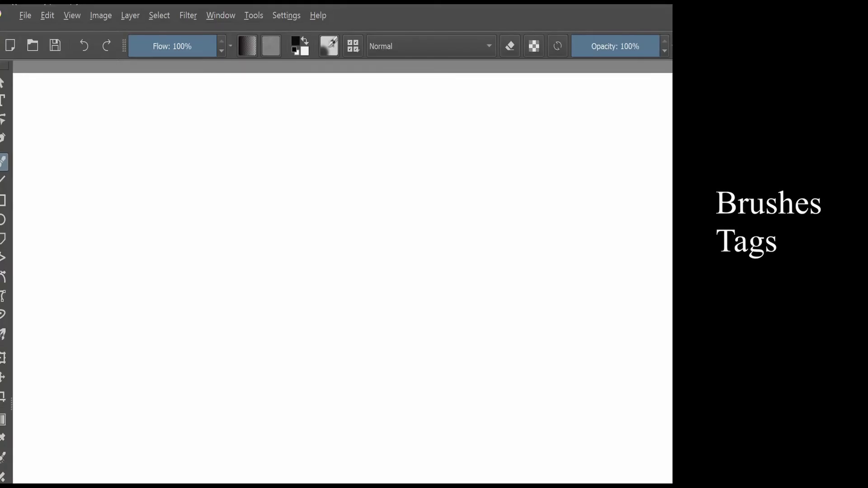
Open the brush preset chooser and browse its tag list and tag options.
{"action": "left_click", "coordinate": [353, 47]}
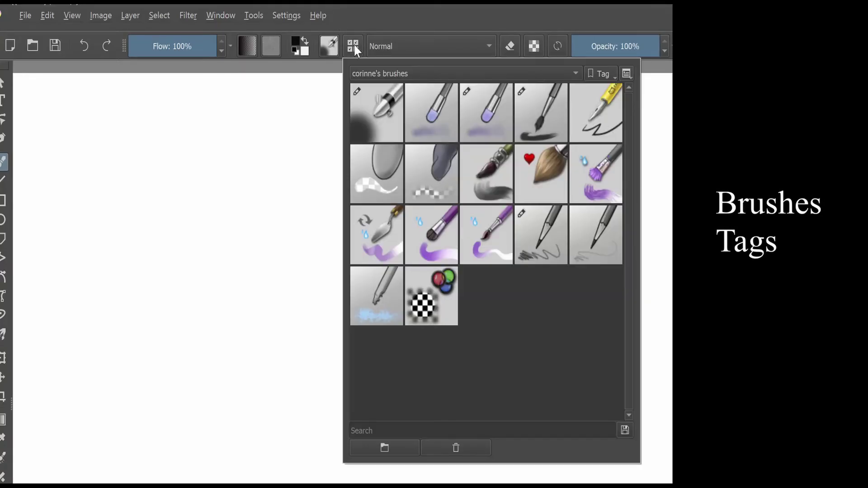
{"action": "left_click", "coordinate": [574, 73]}
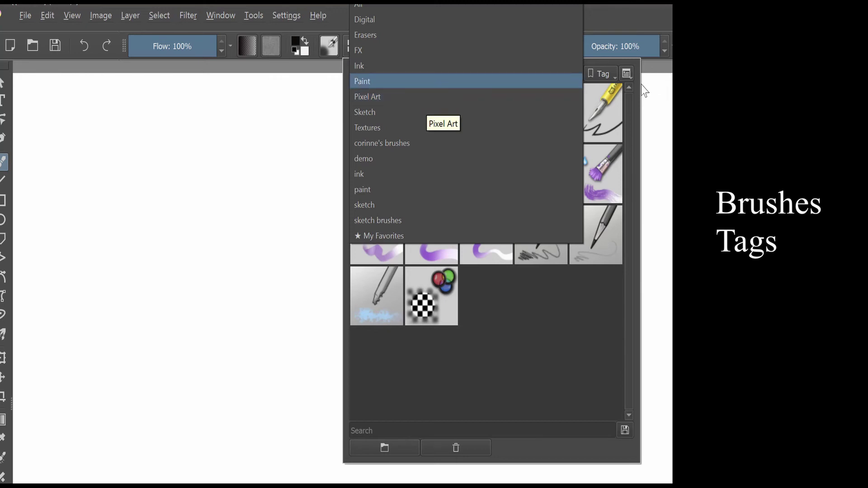
{"action": "left_click", "coordinate": [605, 74]}
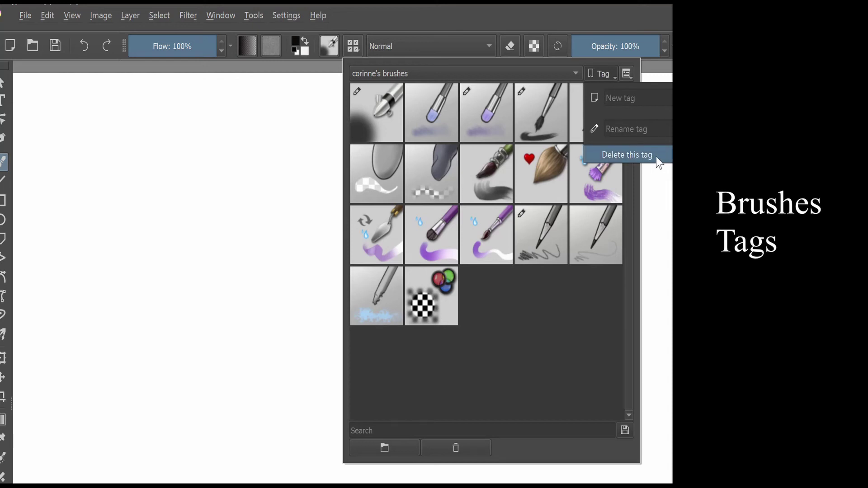
{"action": "left_click", "coordinate": [586, 80]}
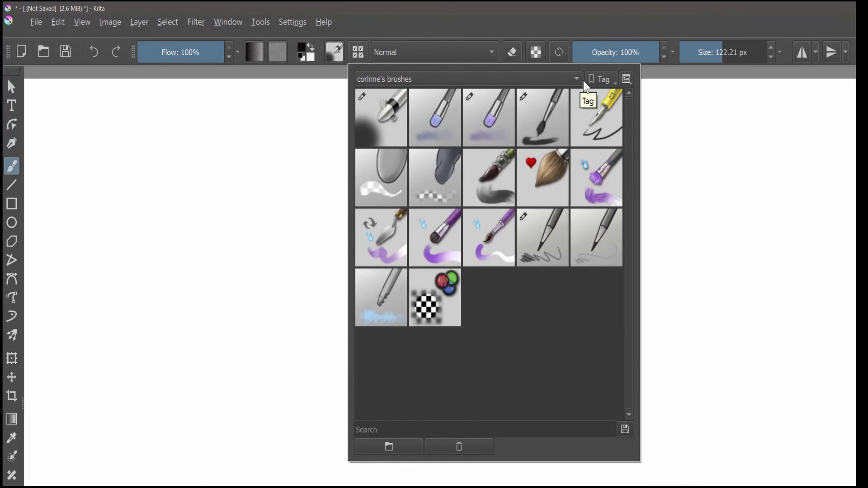
Show the brush presets as a Details list and adjust the icon size.
{"action": "left_click", "coordinate": [627, 81]}
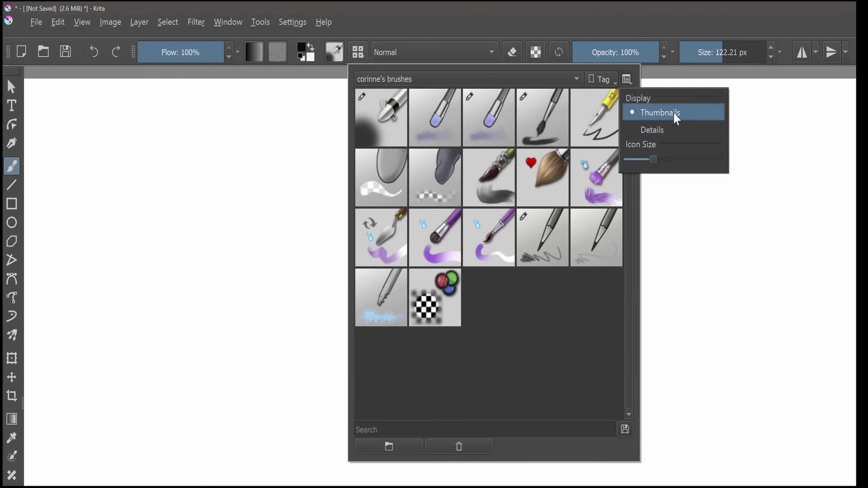
{"action": "left_click", "coordinate": [634, 135]}
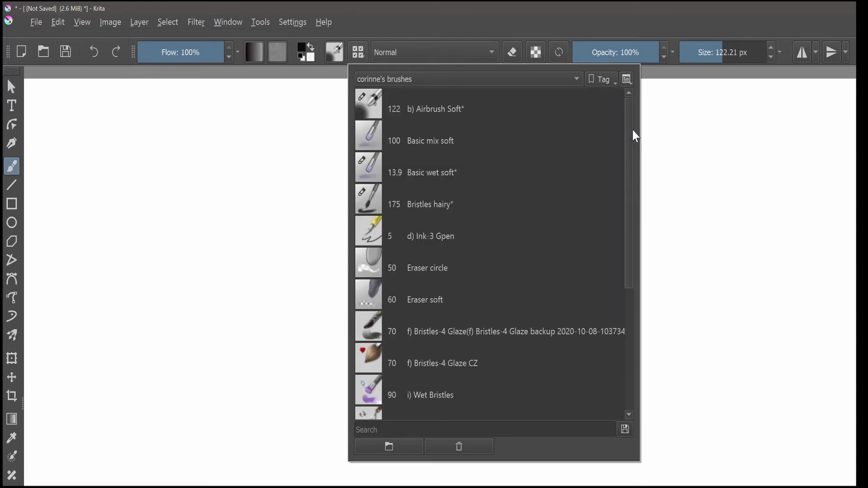
{"action": "left_click", "coordinate": [627, 79]}
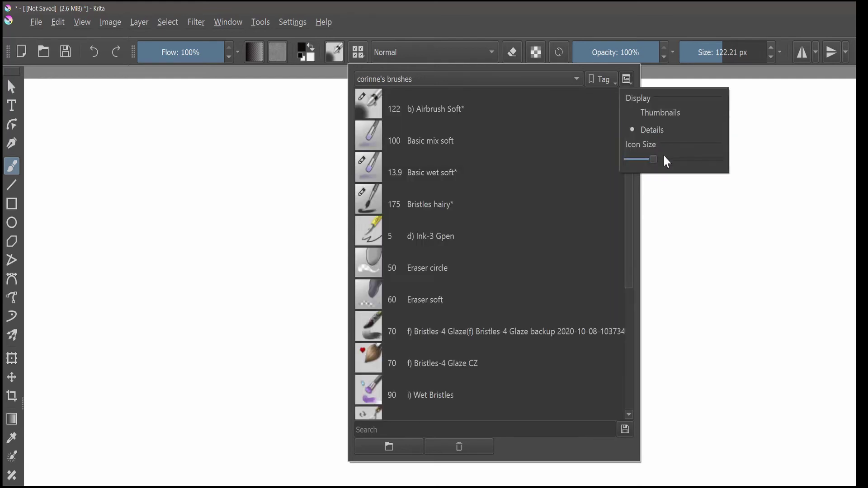
{"action": "mouse_move", "coordinate": [655, 159]}
{"action": "left_mouse_down"}
{"action": "mouse_move", "coordinate": [702, 160]}
{"action": "mouse_move", "coordinate": [647, 159]}
{"action": "left_mouse_up"}
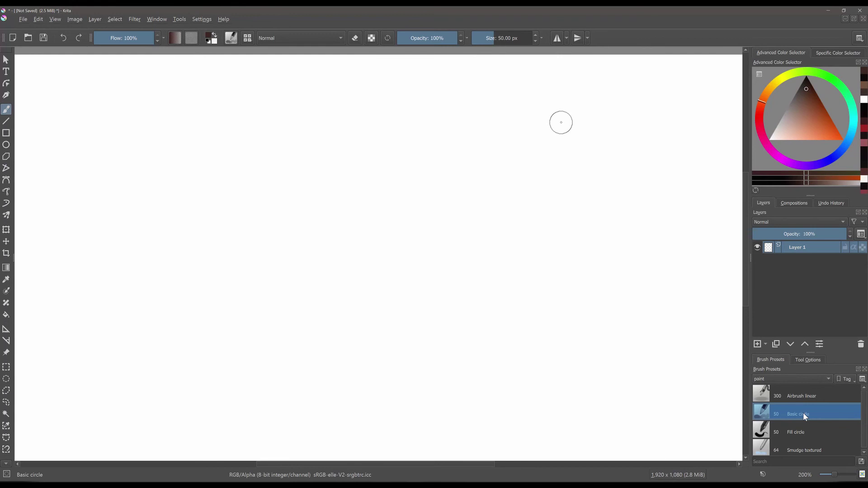
Toggle eraser mode with E and the toolbar button, leaving it off.
{"action": "key", "text": "e"}
{"action": "key", "text": "e"}
{"action": "left_click", "coordinate": [356, 38]}
{"action": "left_click", "coordinate": [356, 39]}
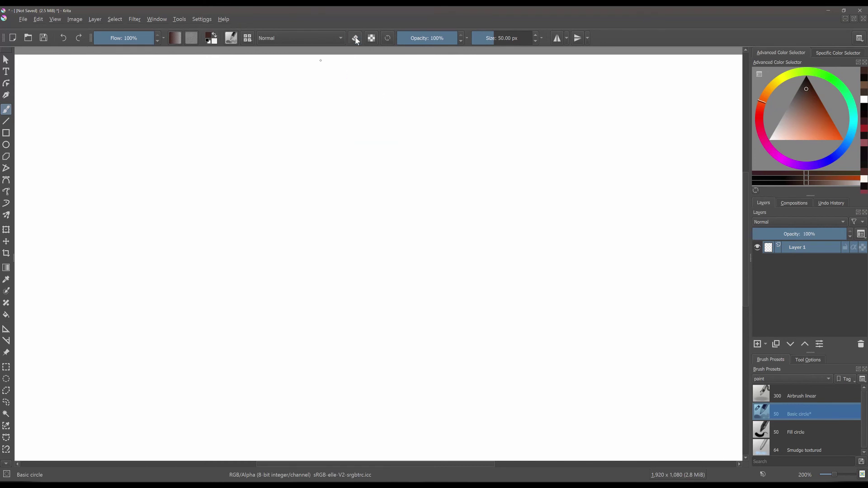
Filter the brush preset chooser to the Erasers tag.
{"action": "left_click", "coordinate": [247, 38]}
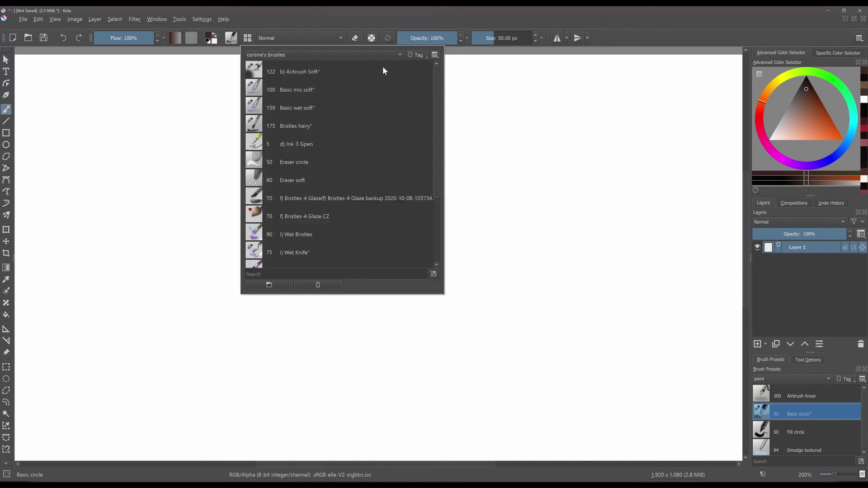
{"action": "left_click", "coordinate": [398, 55]}
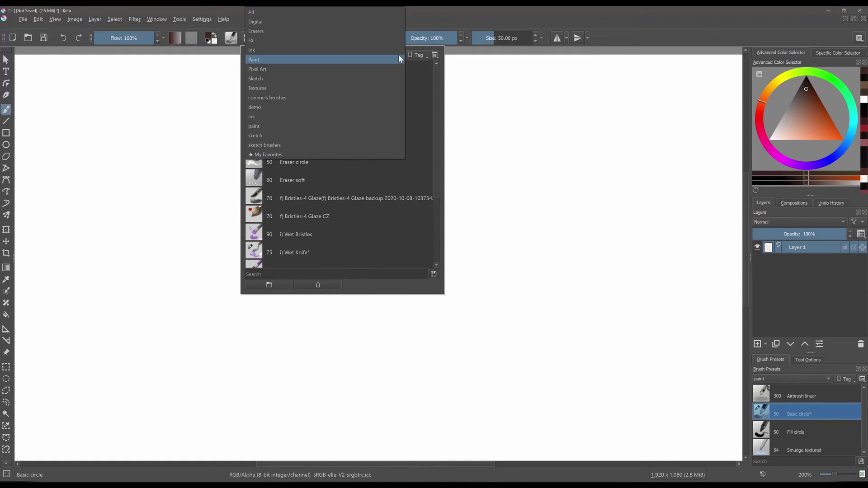
{"action": "left_click", "coordinate": [257, 31]}
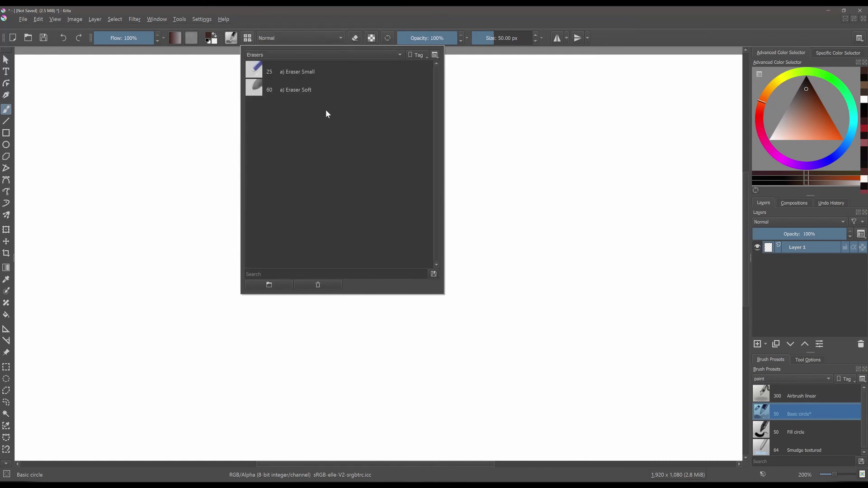
{"action": "left_click", "coordinate": [633, 37]}
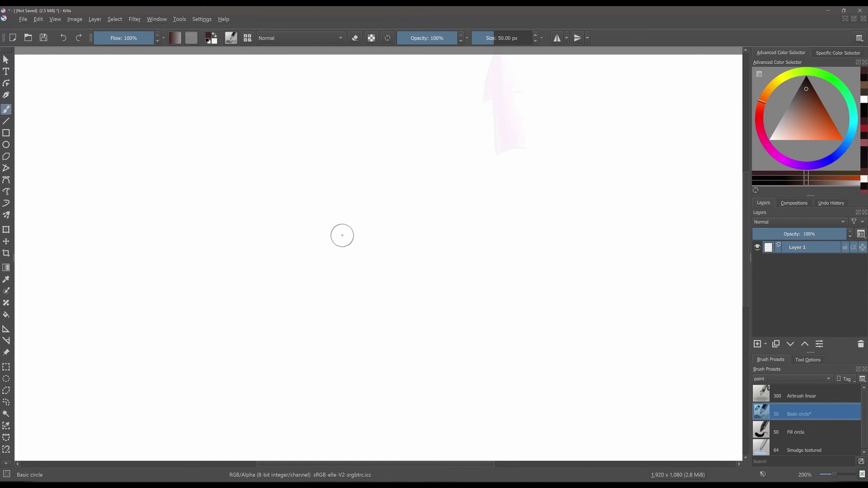
Paint a diagonal brown stroke, enable eraser mode, and erase through the stroke.
{"action": "left_click_drag", "start_coordinate": [337, 230], "coordinate": [407, 156]}
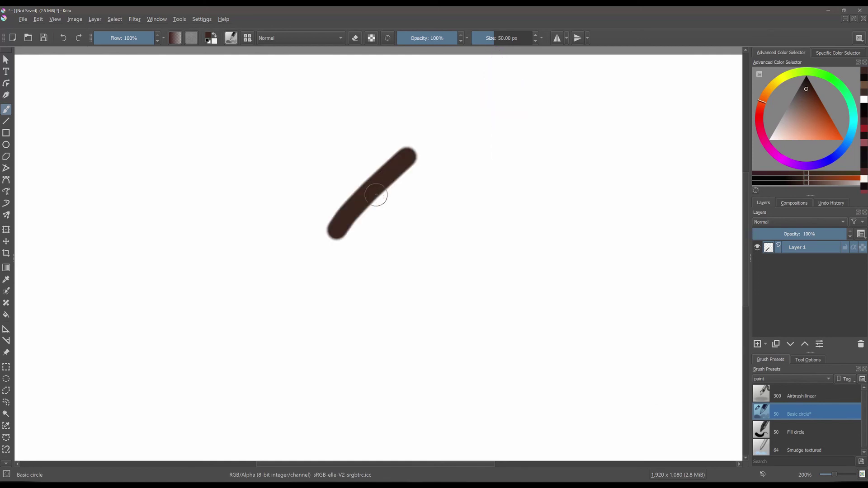
{"action": "left_click", "coordinate": [355, 39]}
{"action": "left_click_drag", "start_coordinate": [384, 156], "coordinate": [374, 203]}
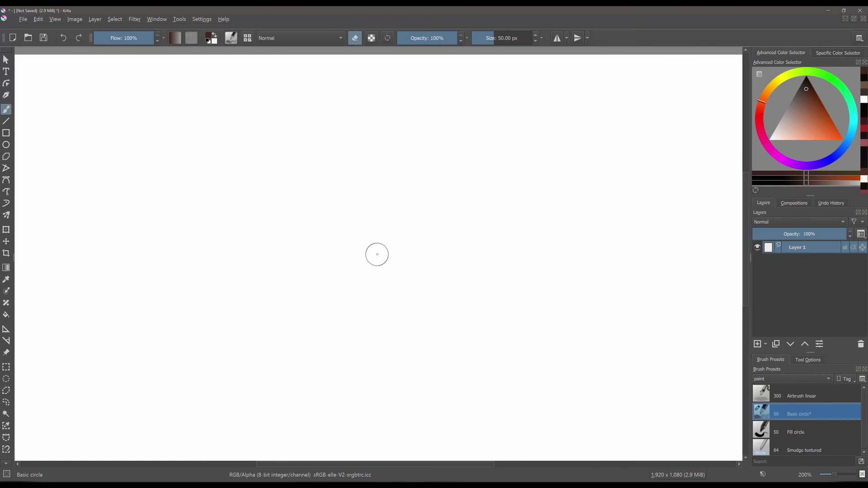
In the Basic circle brush editor, turn on the Softness and Sharpness options.
{"action": "left_click", "coordinate": [231, 39]}
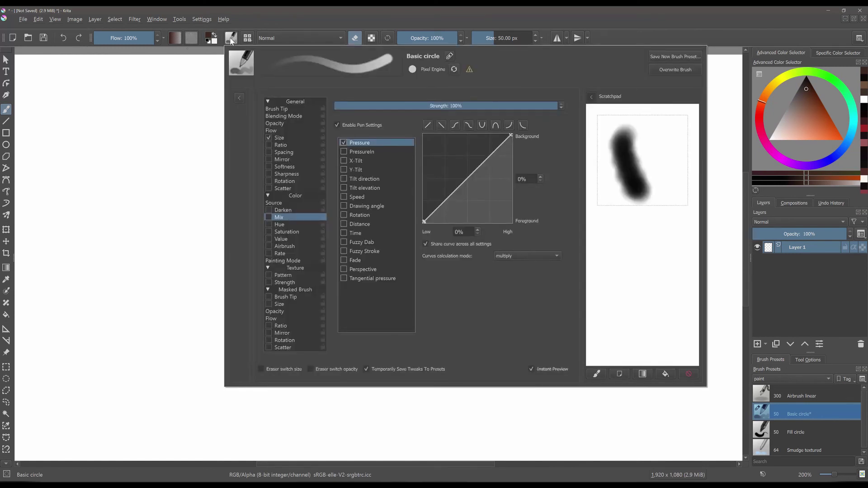
{"action": "left_click", "coordinate": [269, 167]}
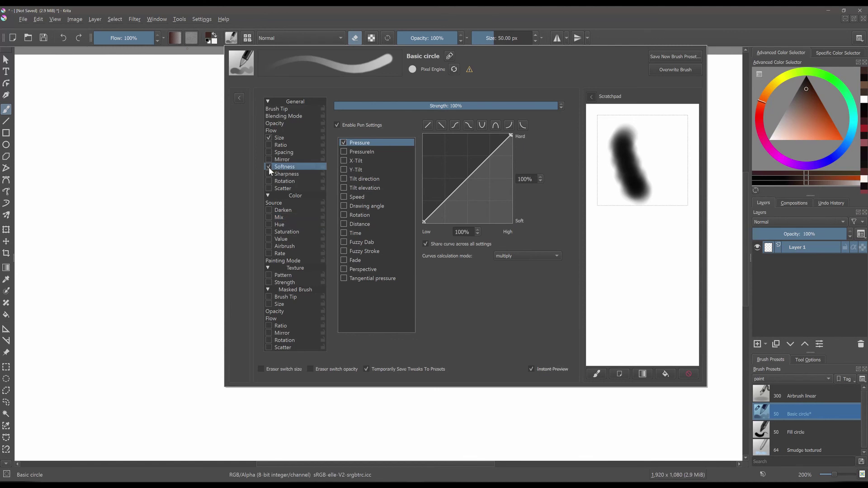
{"action": "left_click", "coordinate": [269, 174]}
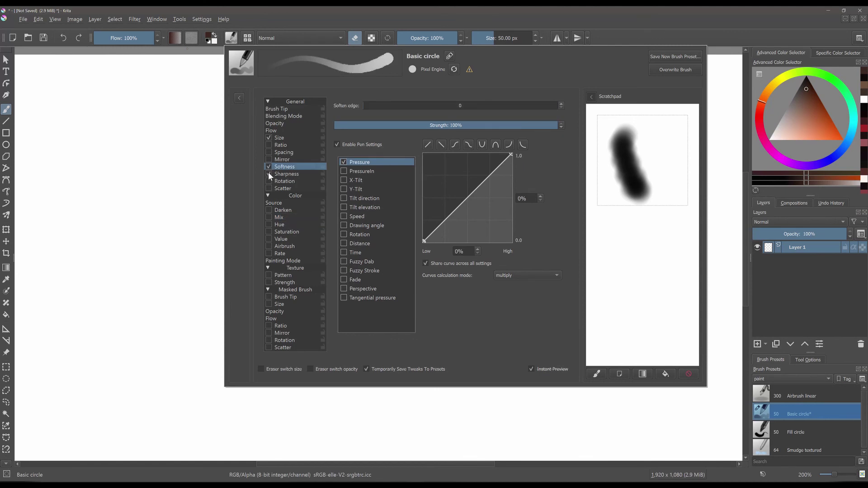